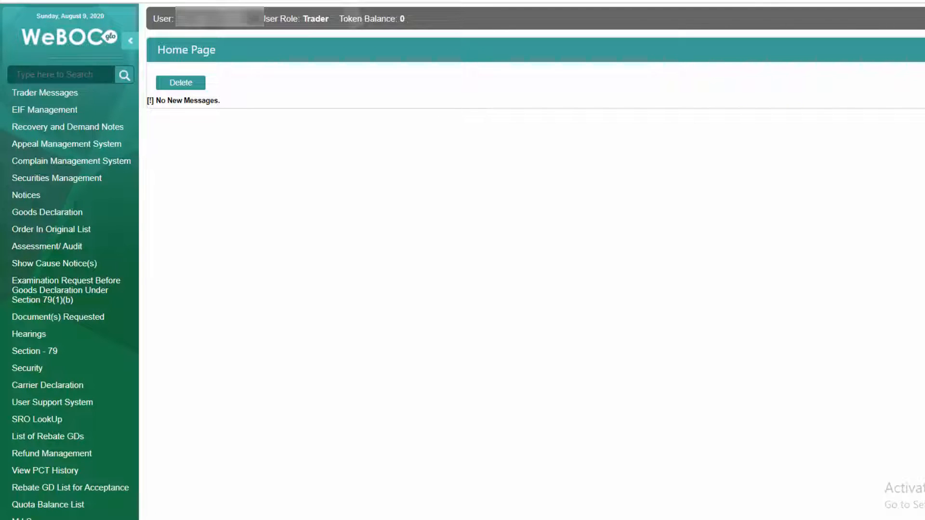
Open the PD Account Statement page from the Payment Management functions.
scroll(489, 330, down, 1)
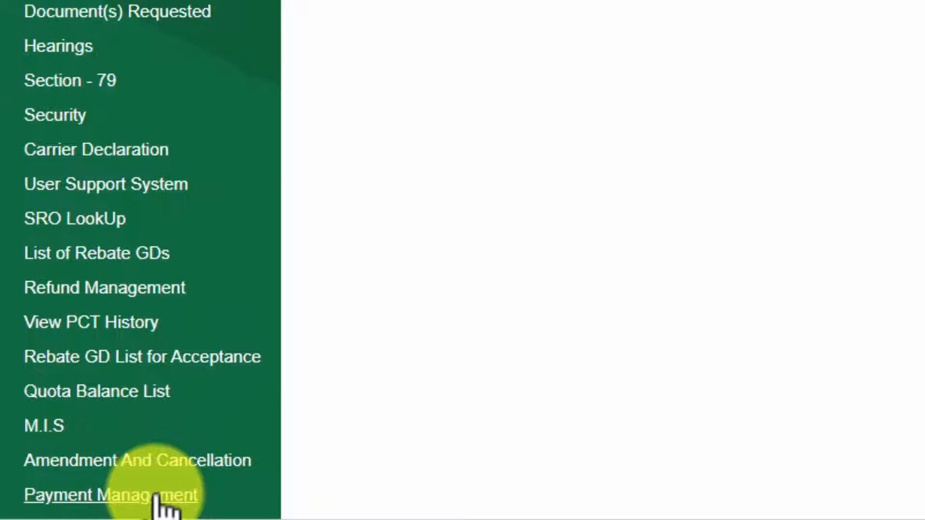
click(157, 496)
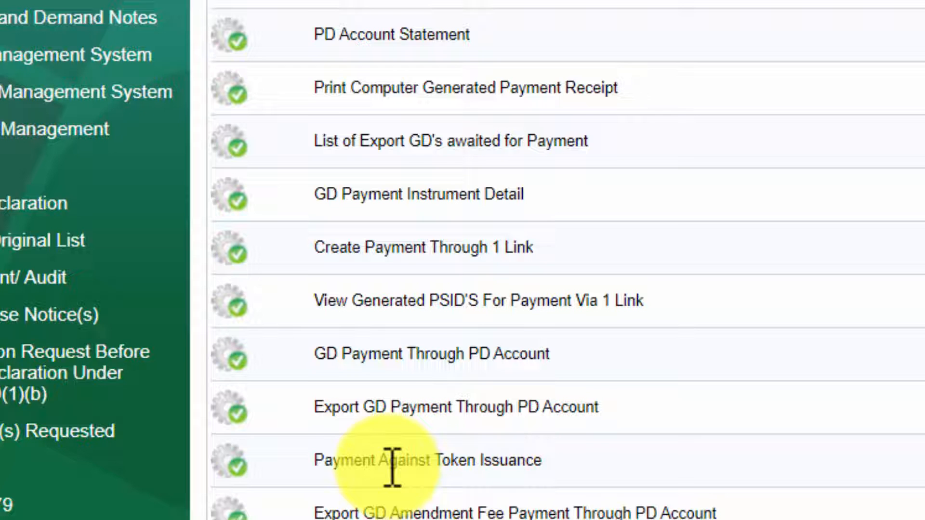
click(235, 40)
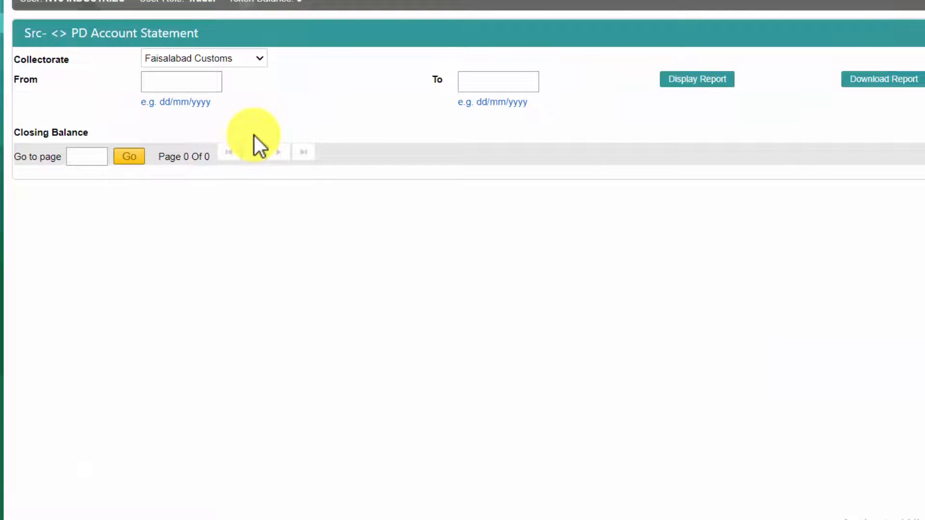
Choose Karachi Custom as the collectorate for the PD account statement and check its From and To date fields.
click(244, 52)
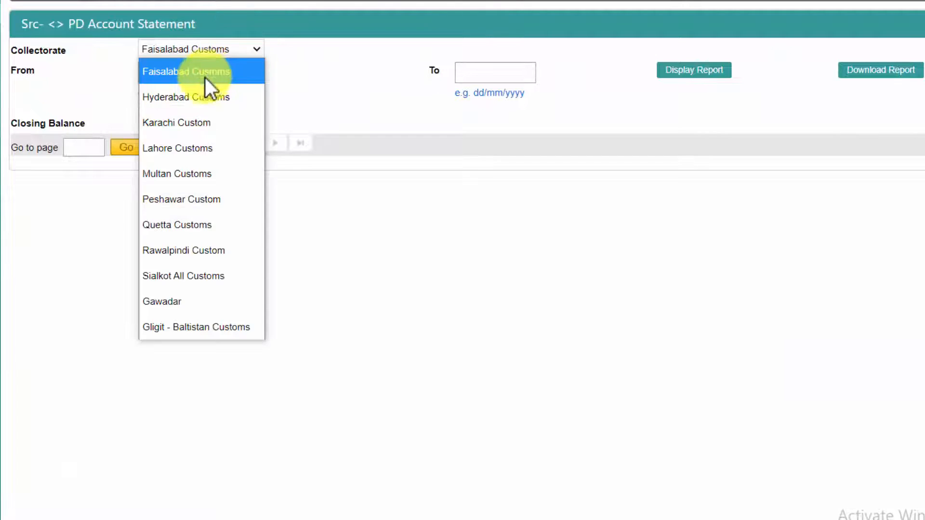
click(166, 127)
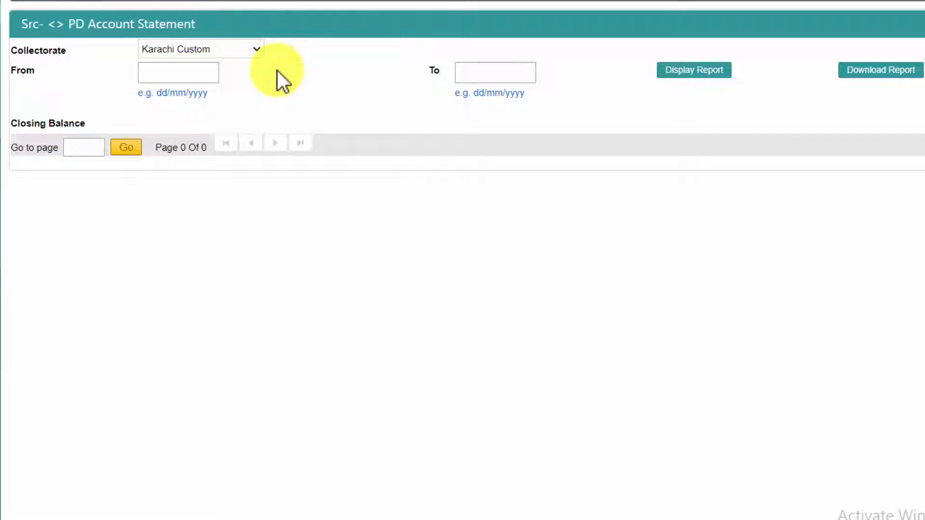
click(148, 76)
click(483, 77)
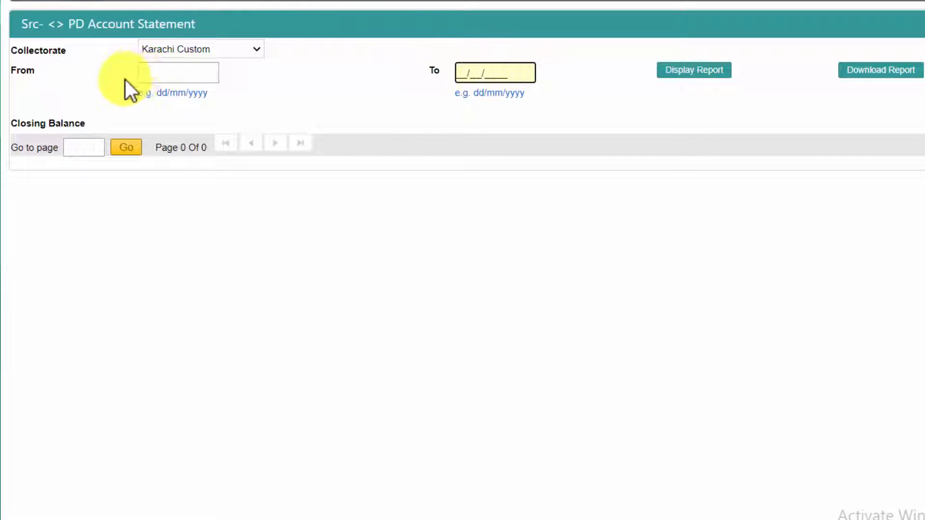
click(140, 76)
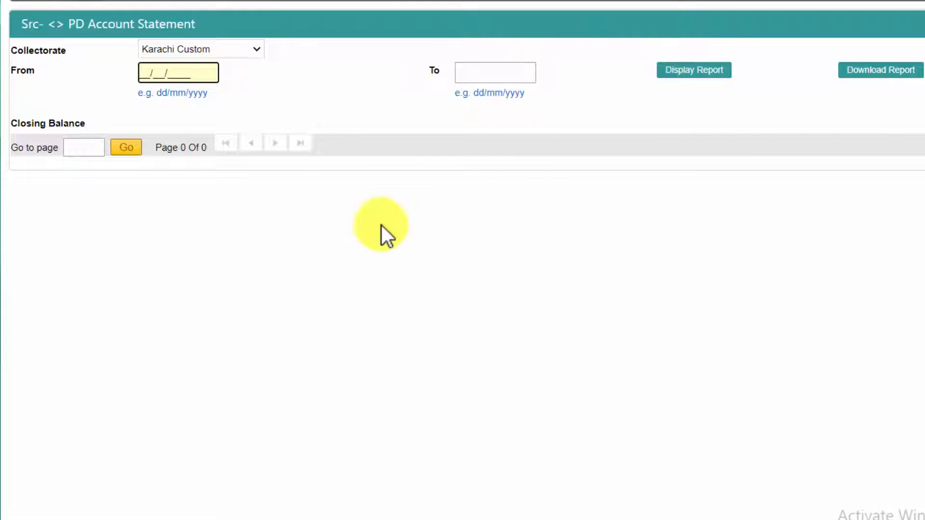
click(264, 213)
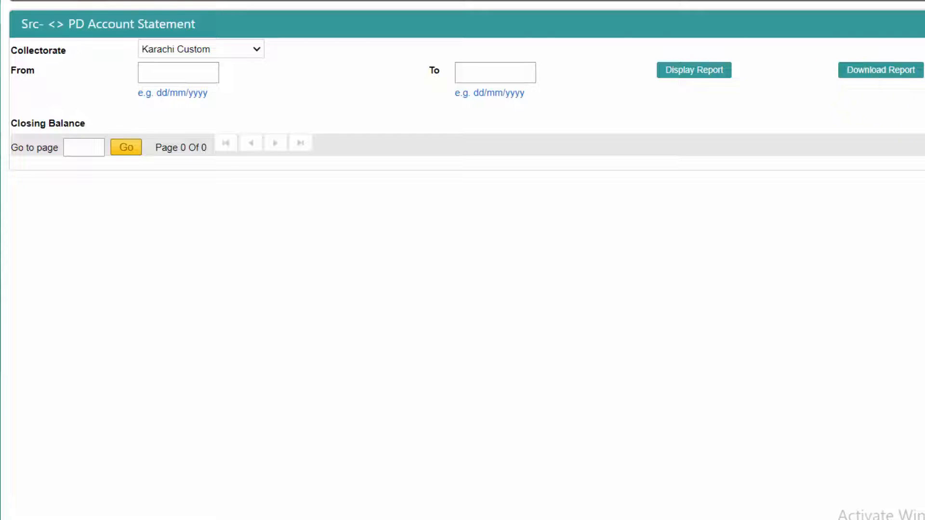
Open Payment Against Token Issuance from the payment functions and keep Karachi Custom (KCUS) as the collectorate.
scroll(462, 260, down, 1)
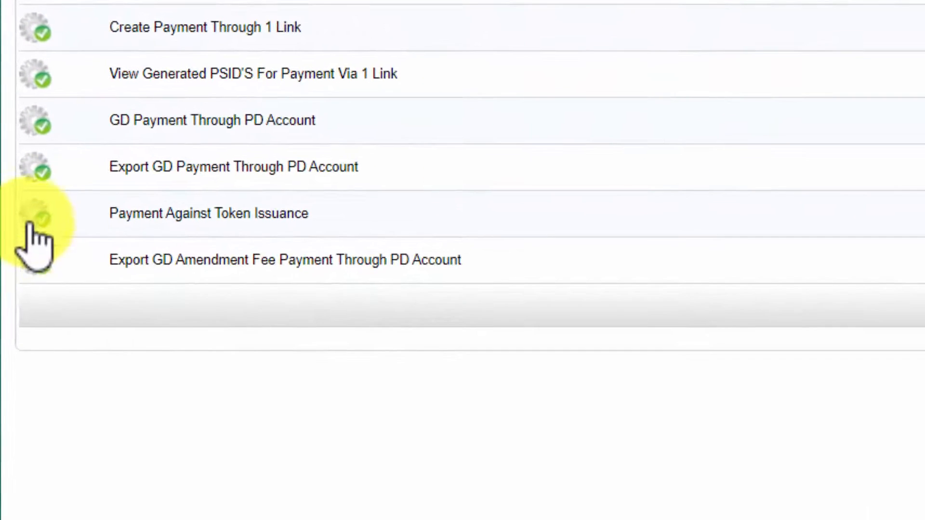
click(23, 331)
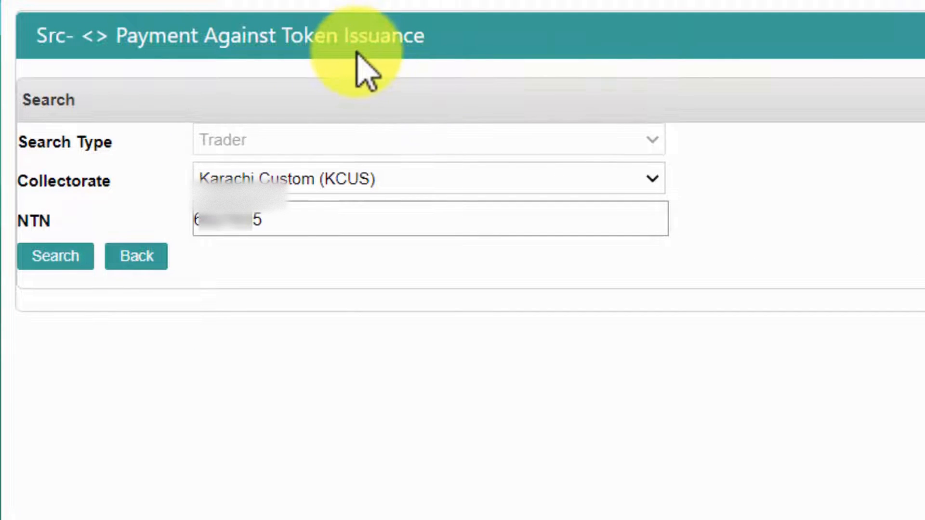
click(441, 174)
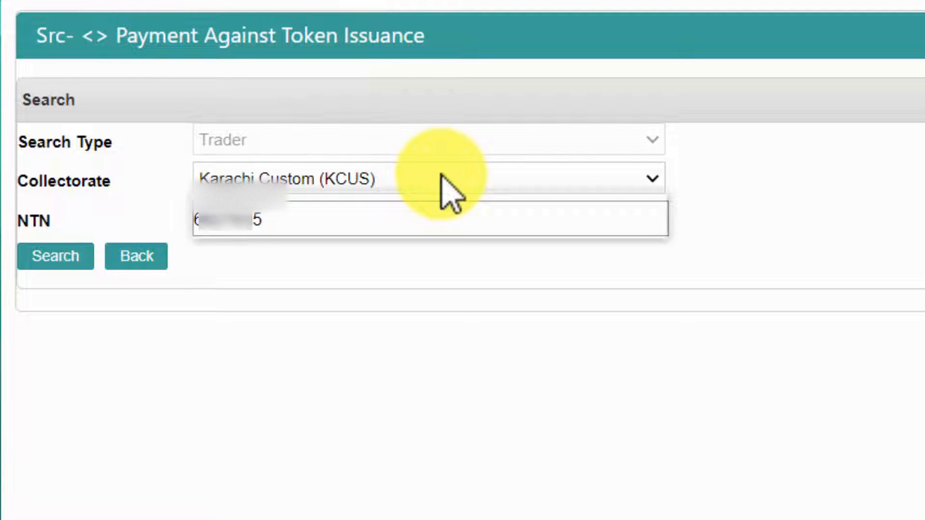
click(441, 175)
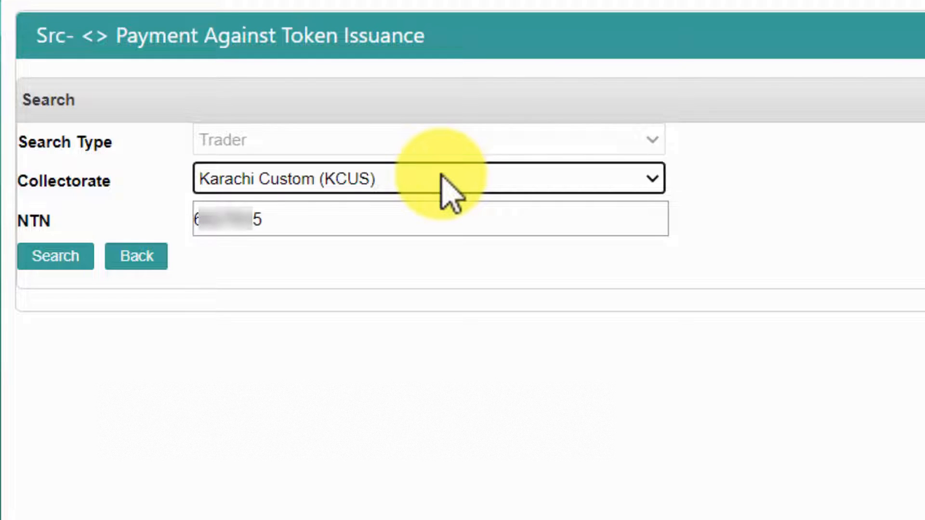
click(441, 176)
click(379, 259)
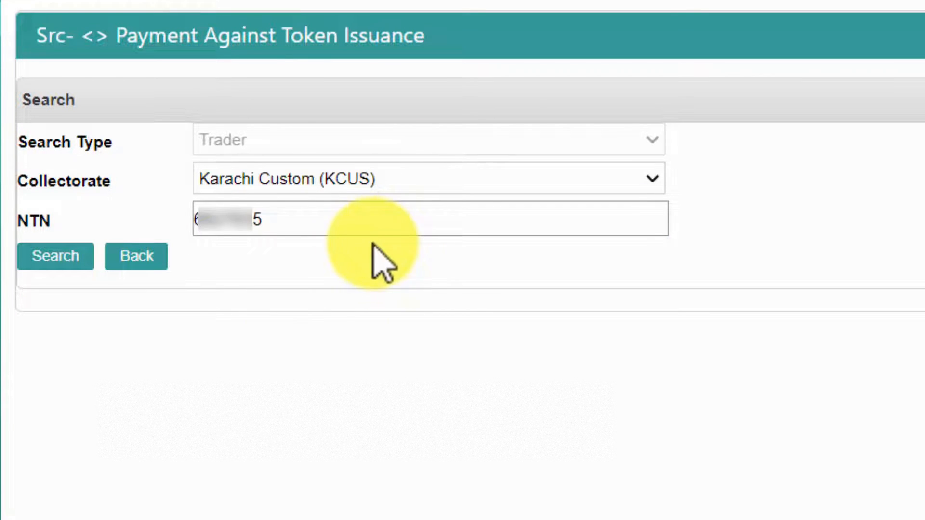
Check the trader's prefilled NTN and search for the matching trader account.
double_click(345, 229)
click(343, 229)
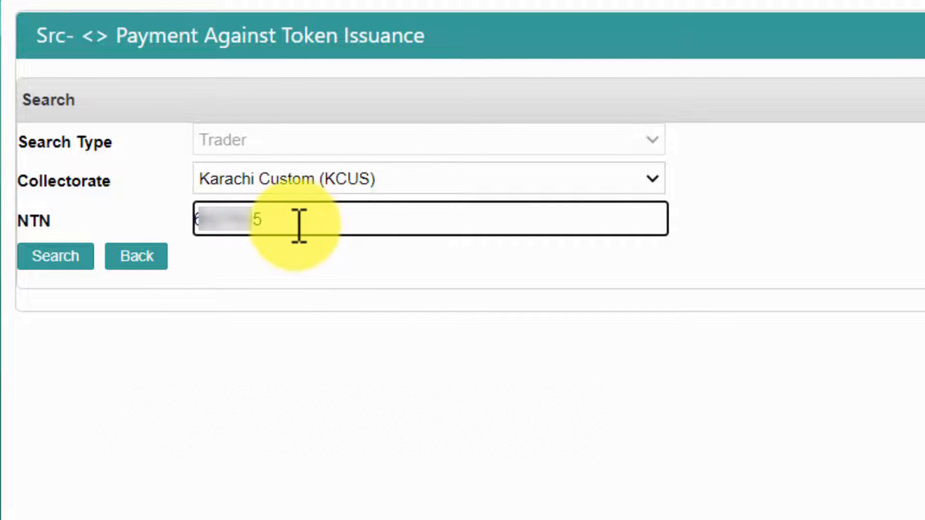
double_click(268, 224)
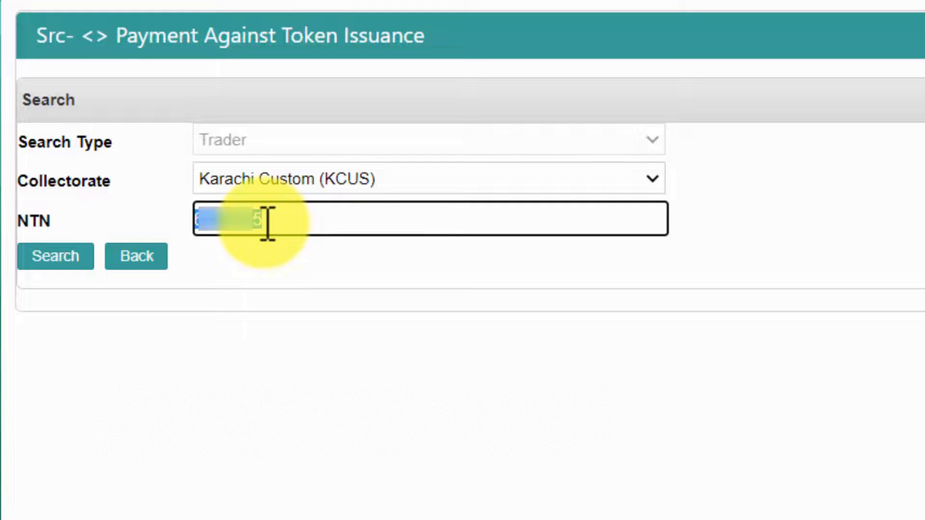
click(334, 224)
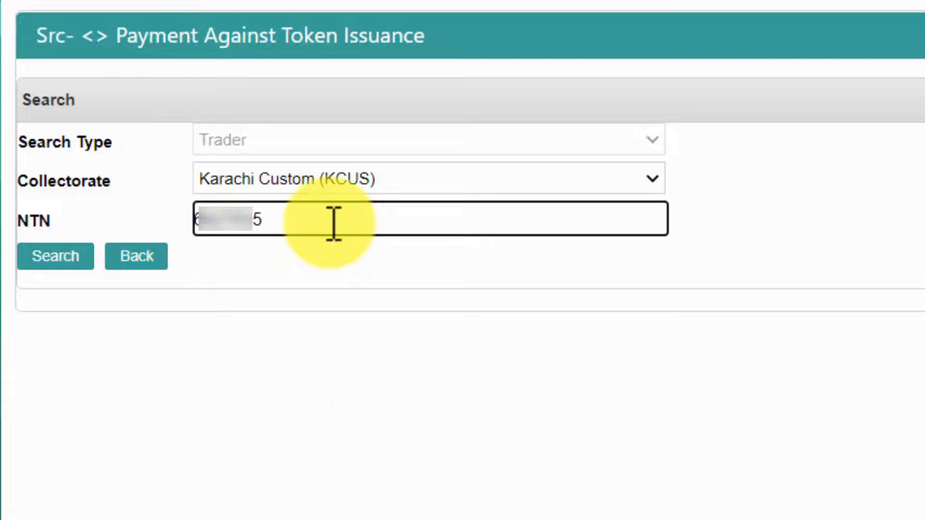
click(62, 259)
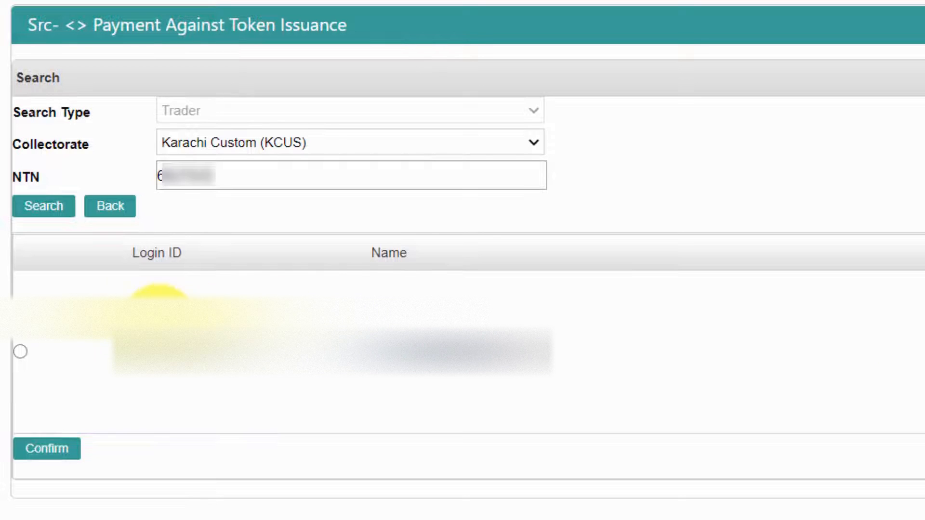
Select the trader found by the search and confirm the choice to proceed to the token purchase.
click(20, 351)
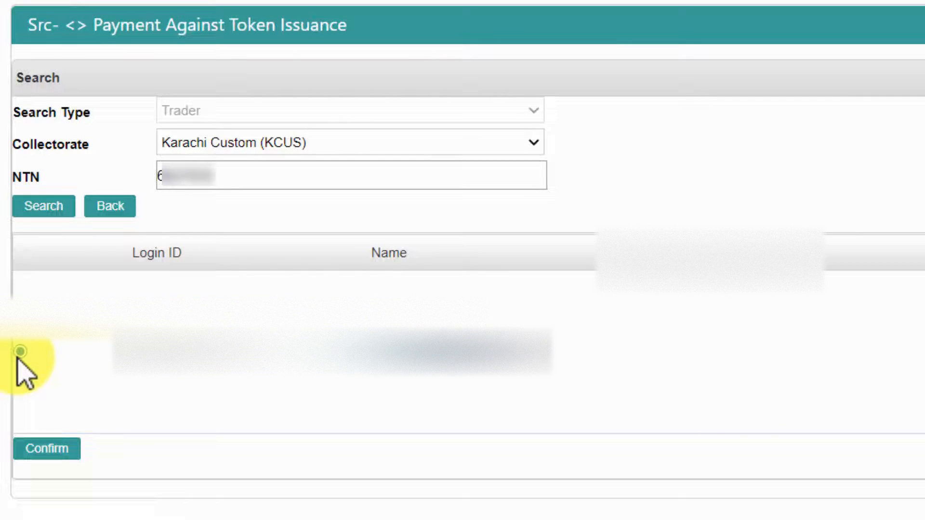
click(44, 450)
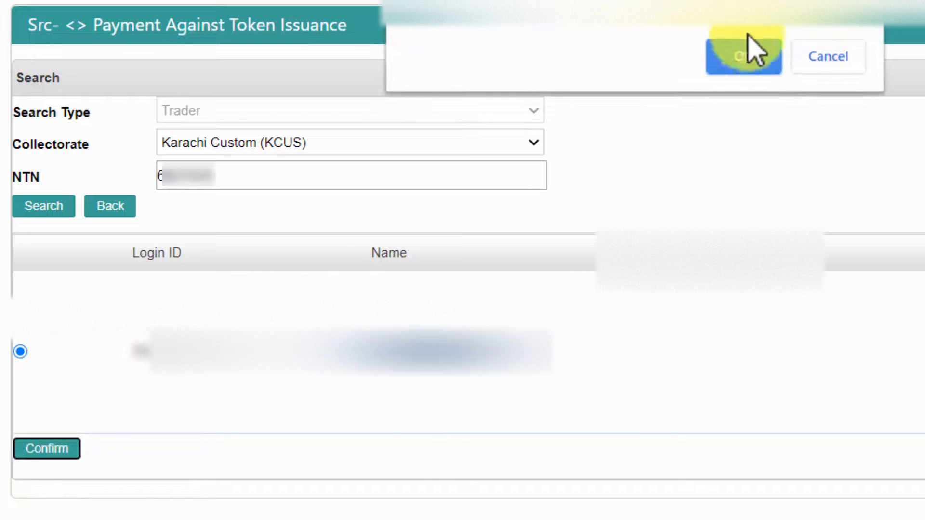
click(744, 56)
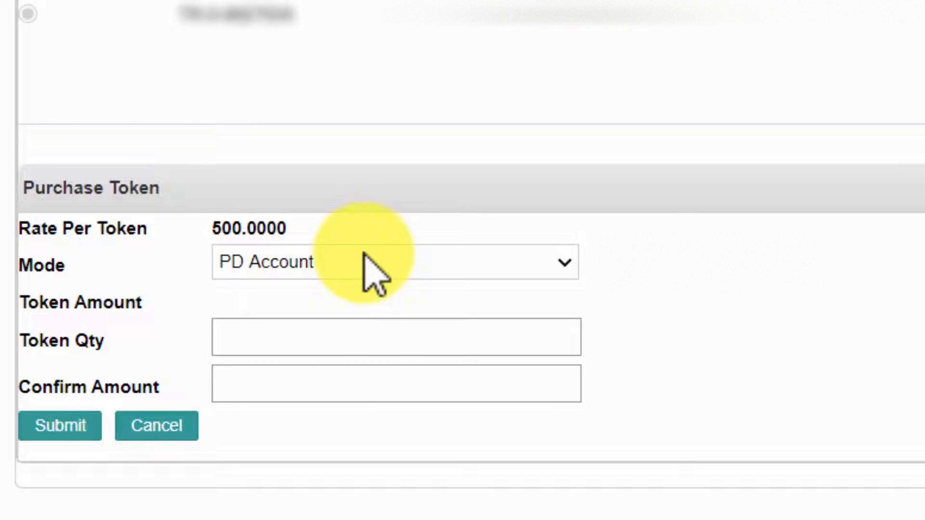
Try to purchase 10 tokens in PD Account mode, entering 5000 as the confirm amount and submitting the request.
click(262, 329)
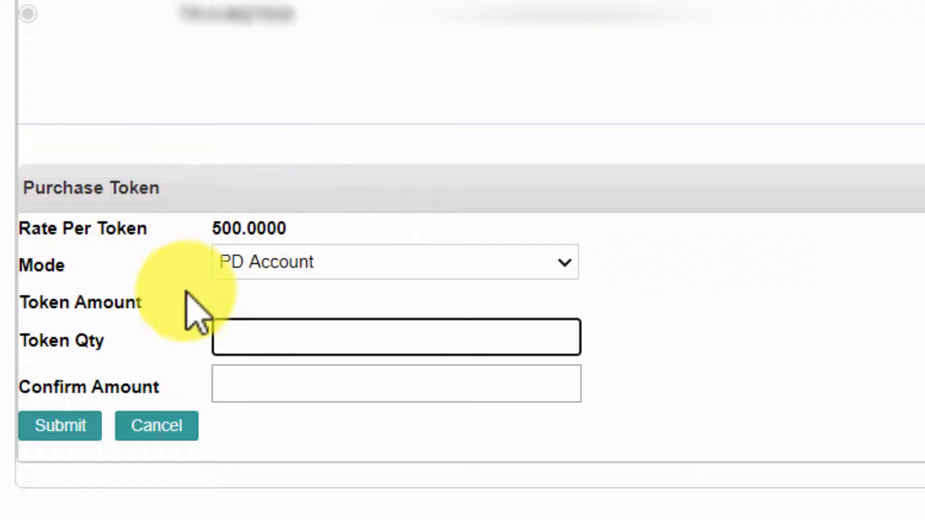
text(10)
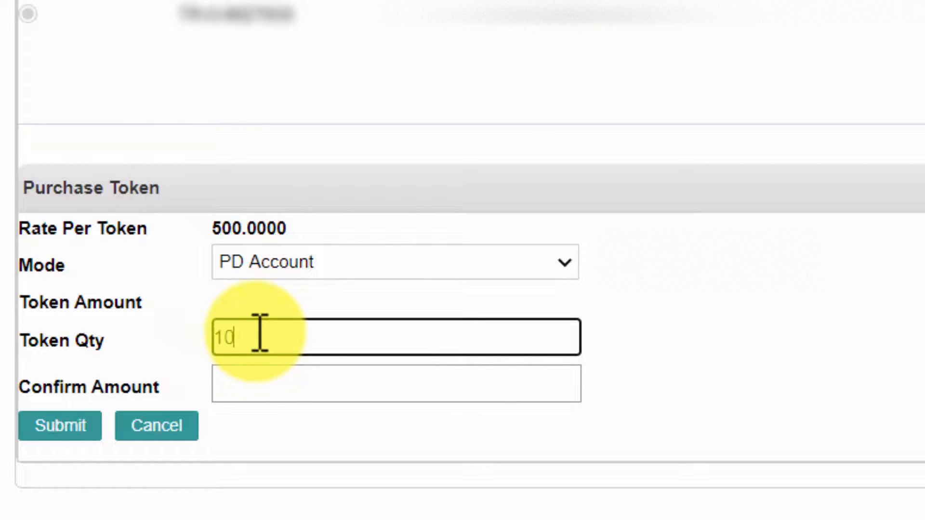
click(713, 376)
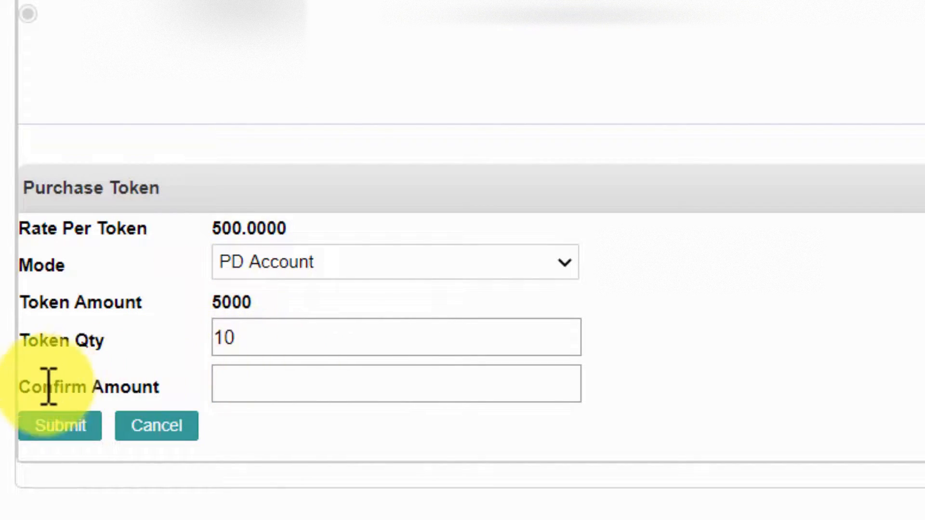
click(268, 394)
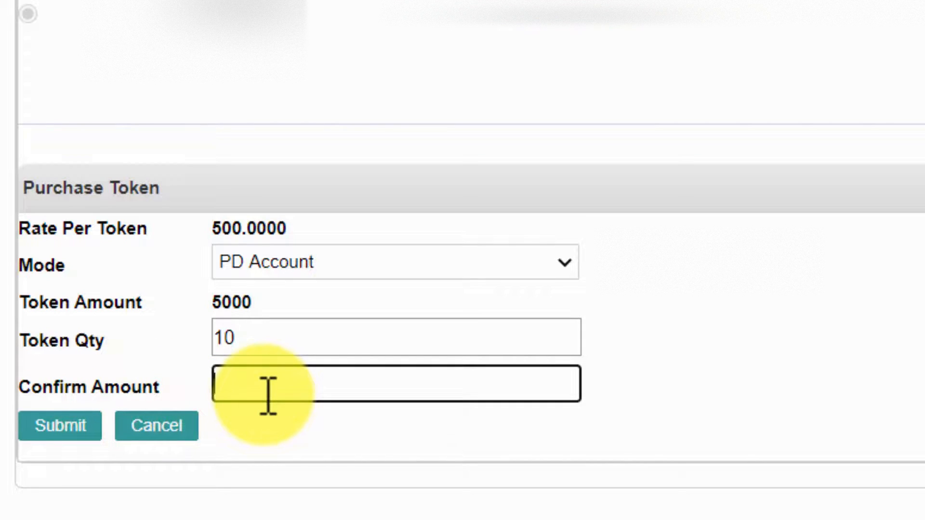
text(5000)
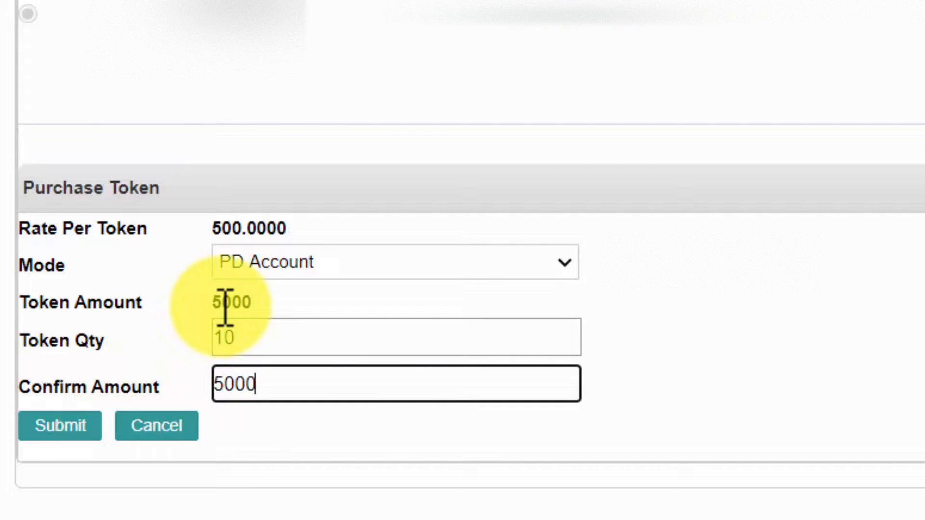
click(706, 359)
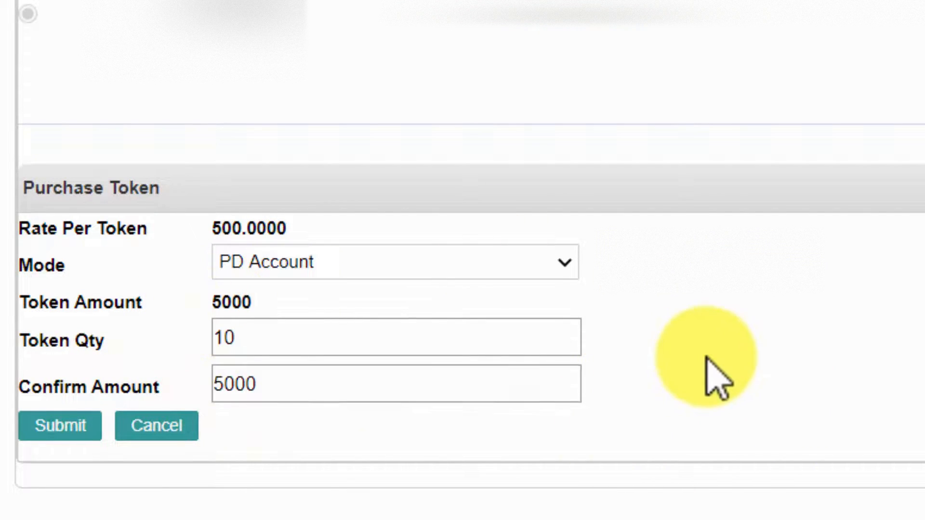
click(63, 424)
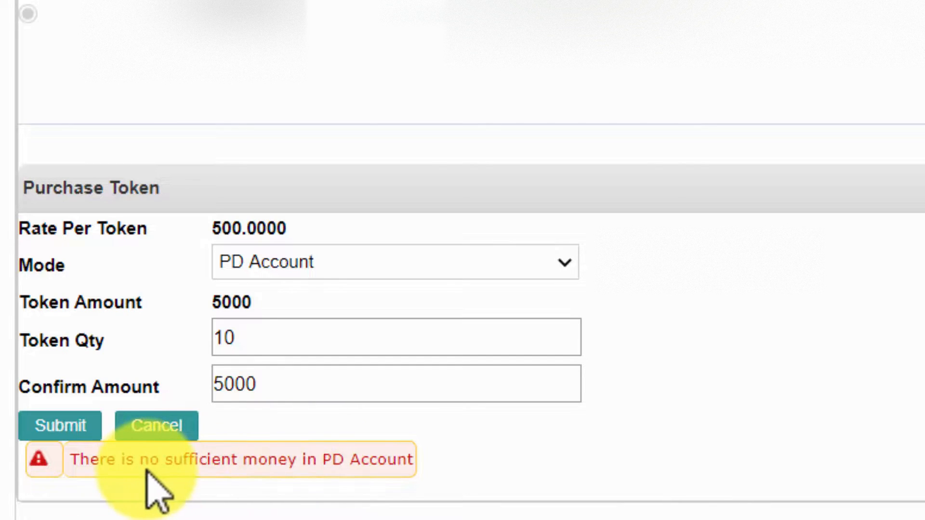
click(59, 435)
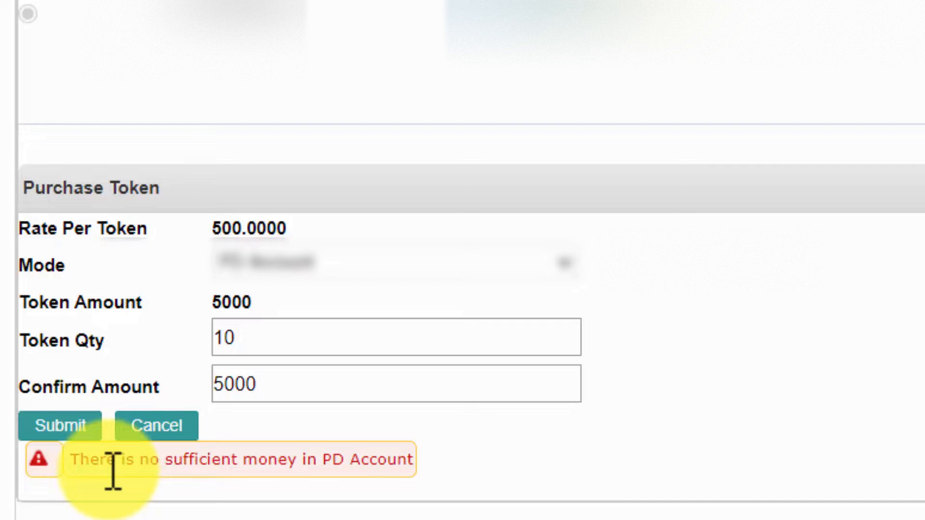